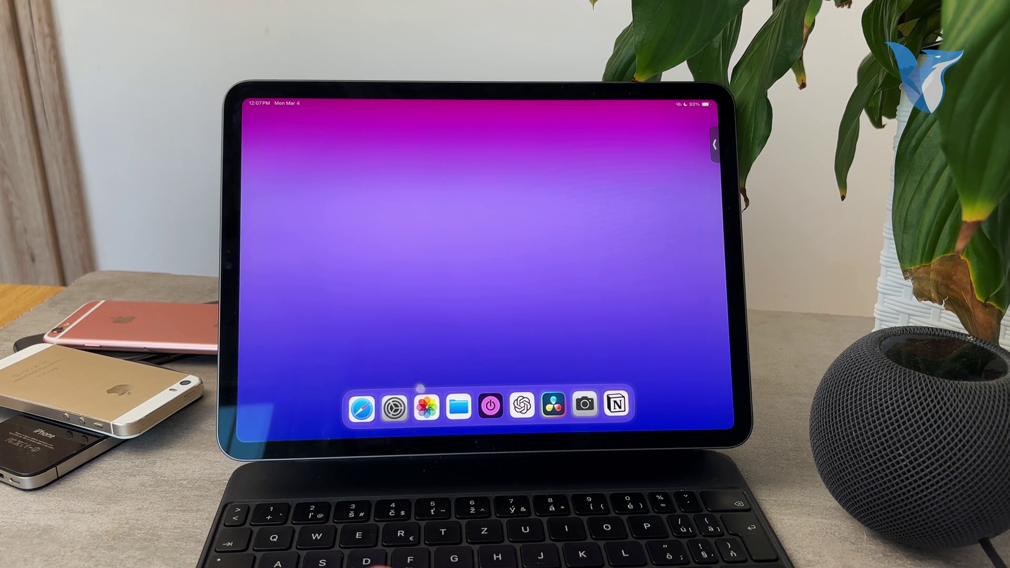
# Launch Settings from the dock and go to Accessibility in the sidebar.
pyautogui.click(395, 407)
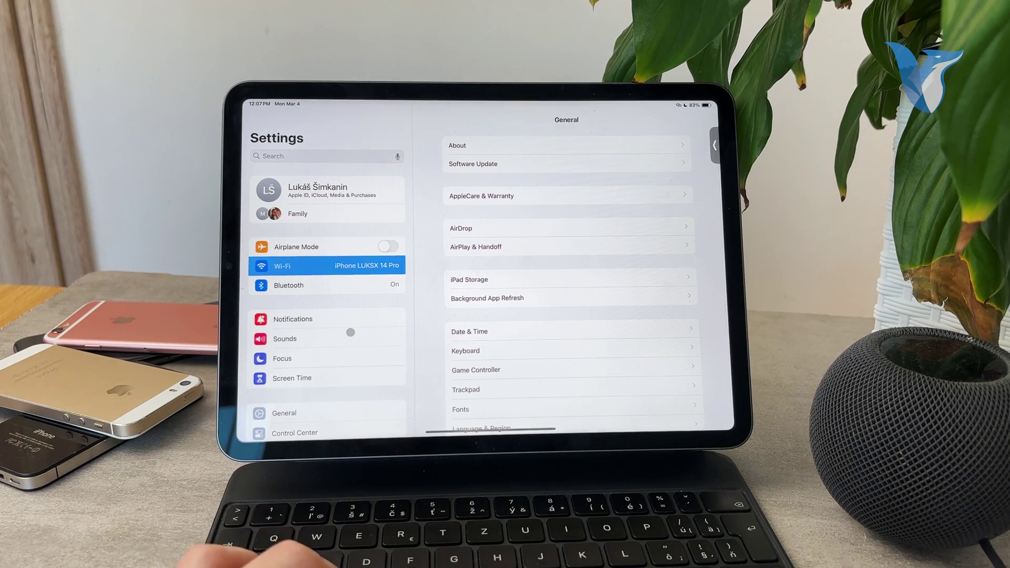
pyautogui.scroll(-5, 366, 361)
pyautogui.scroll(-1, 350, 332)
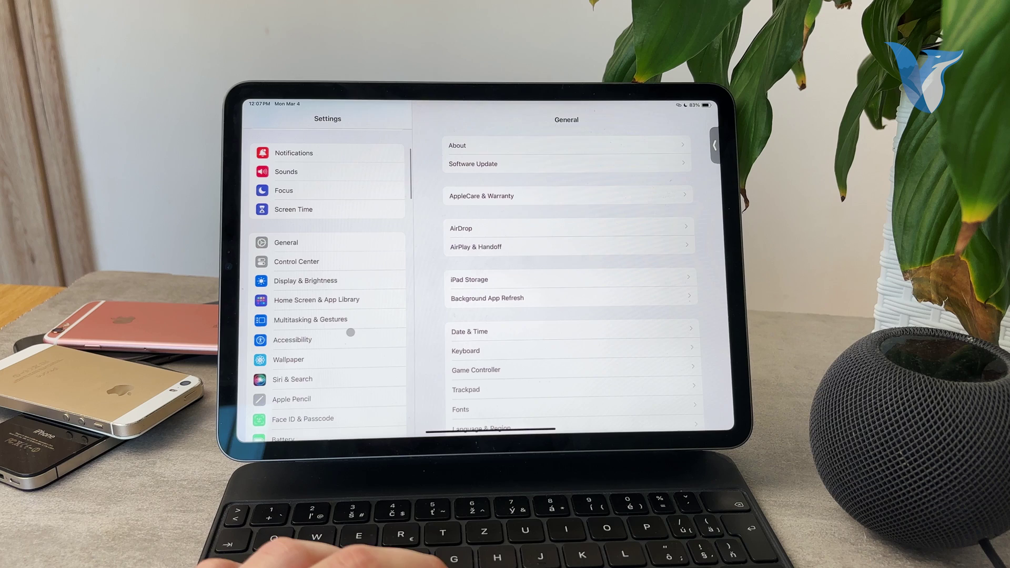
pyautogui.click(350, 332)
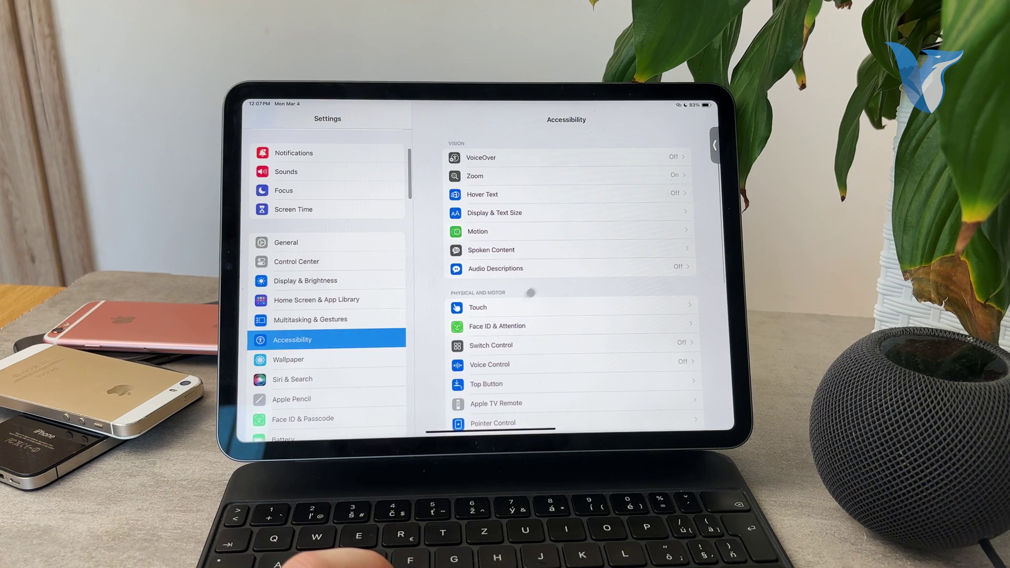
pyautogui.scroll(-2, 538, 282)
pyautogui.scroll(-1, 528, 267)
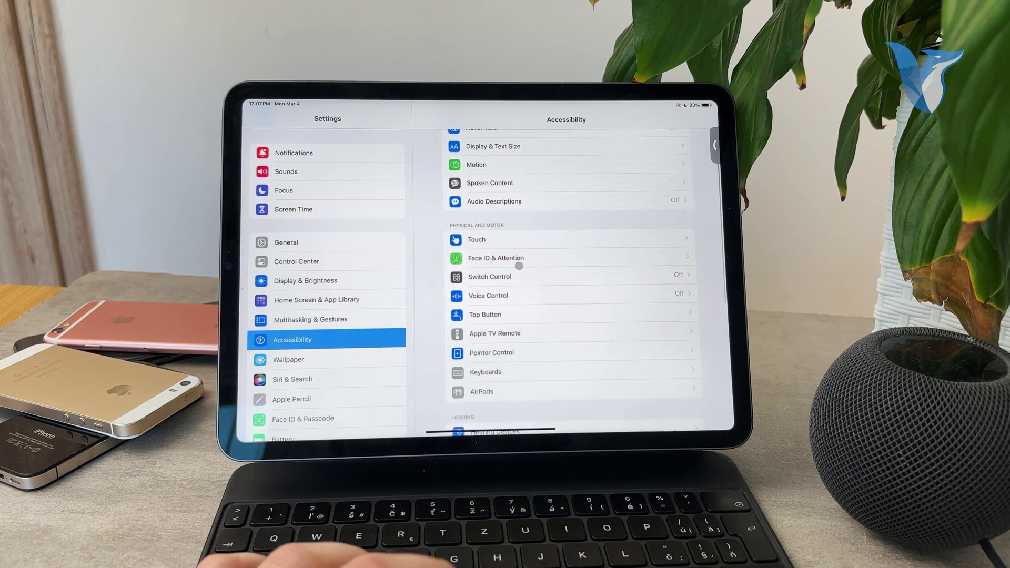
pyautogui.scroll(-1, 520, 266)
pyautogui.scroll(-2, 520, 266)
pyautogui.scroll(-2, 520, 266)
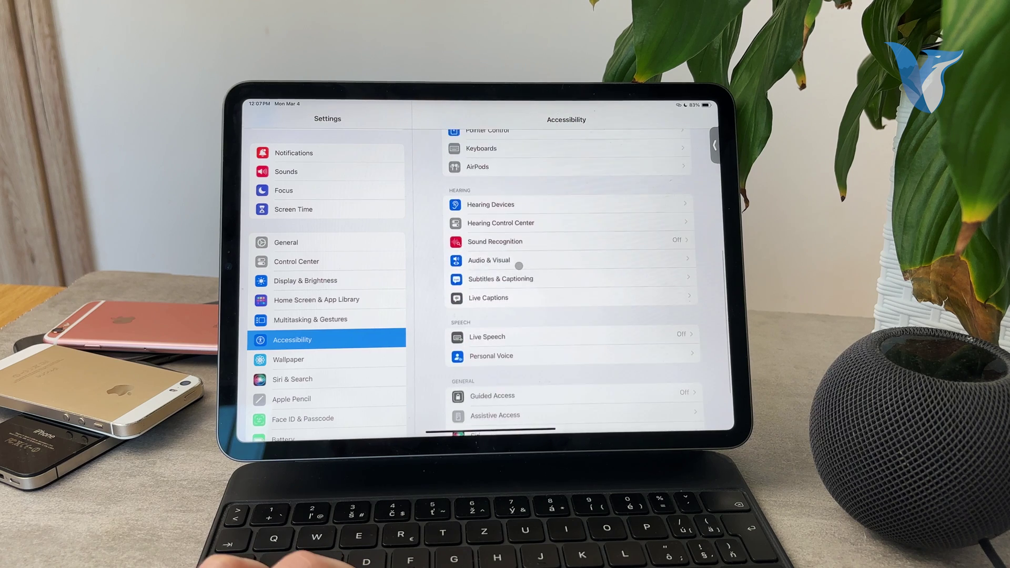
pyautogui.scroll(-2, 520, 265)
pyautogui.scroll(1, 520, 266)
pyautogui.scroll(1, 520, 266)
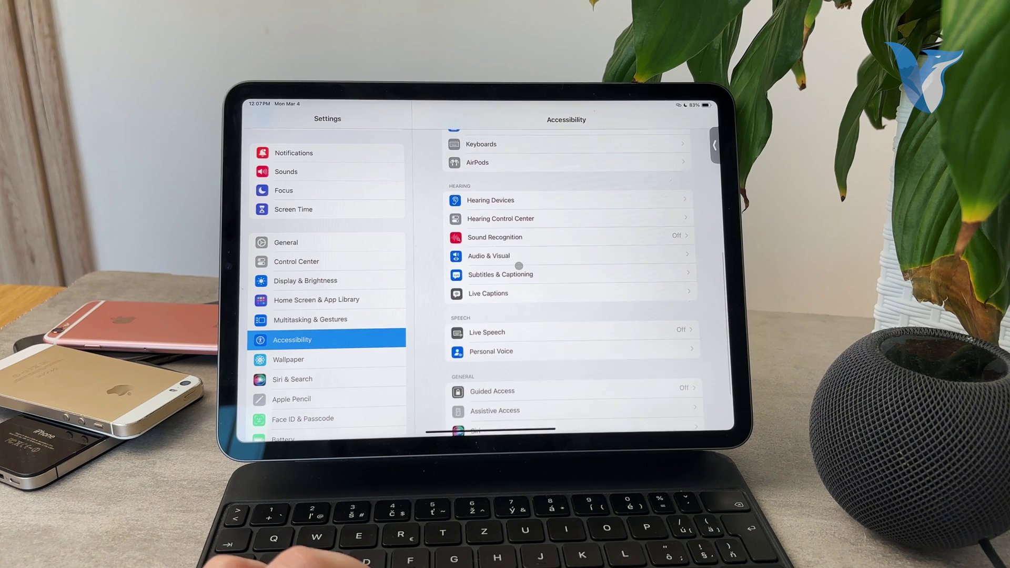
pyautogui.scroll(-2, 520, 265)
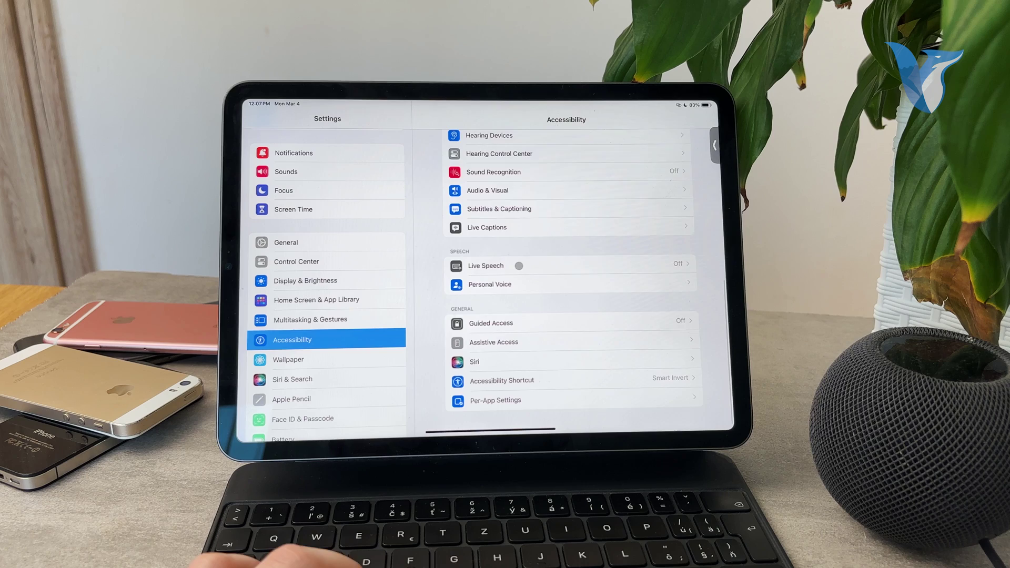
pyautogui.scroll(5, 519, 266)
pyautogui.scroll(5, 519, 266)
pyautogui.scroll(2, 519, 266)
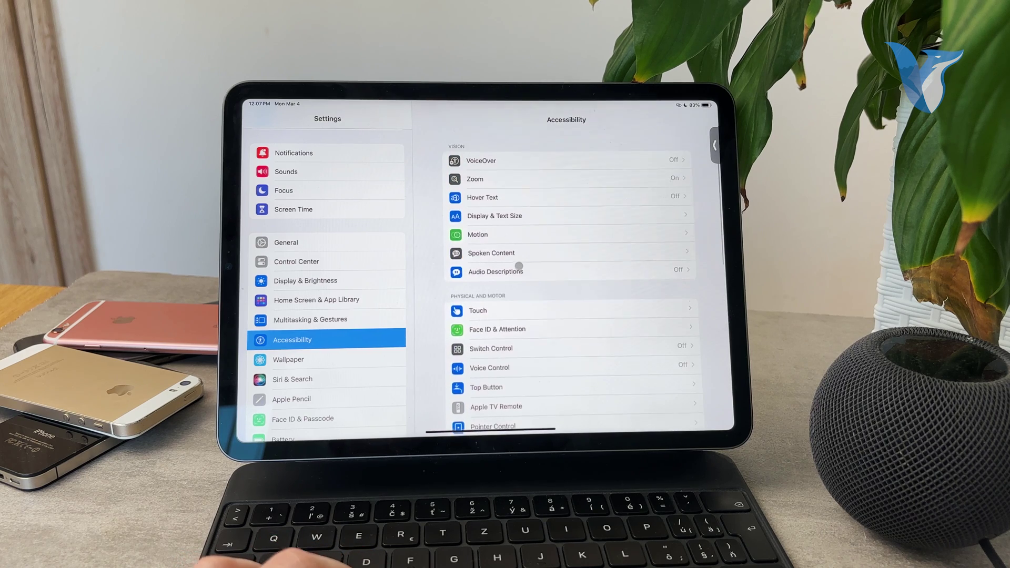
# Open Display & Text Size and briefly try Classic Invert and Smart Invert.
pyautogui.click(502, 211)
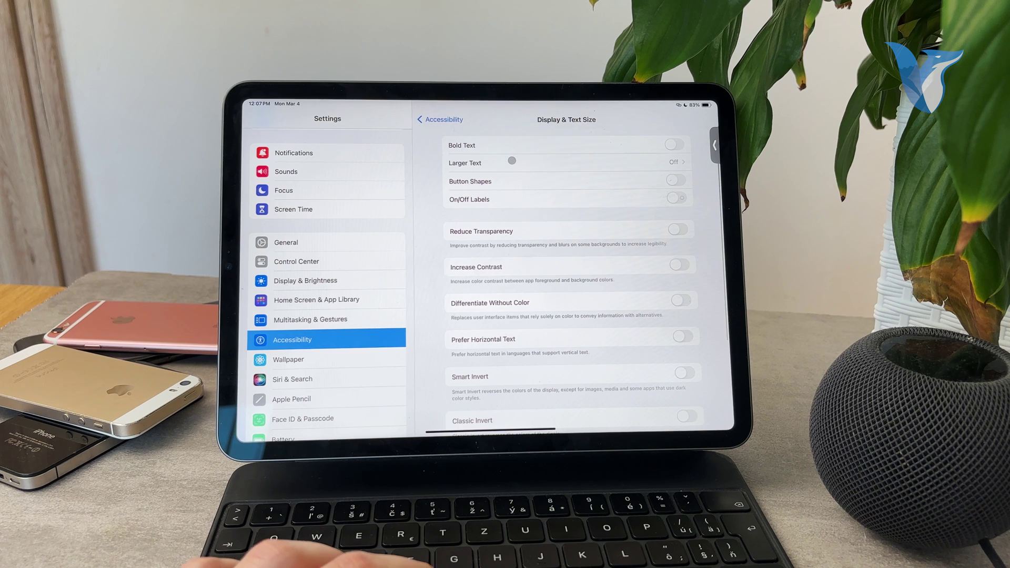
pyautogui.scroll(-1, 512, 160)
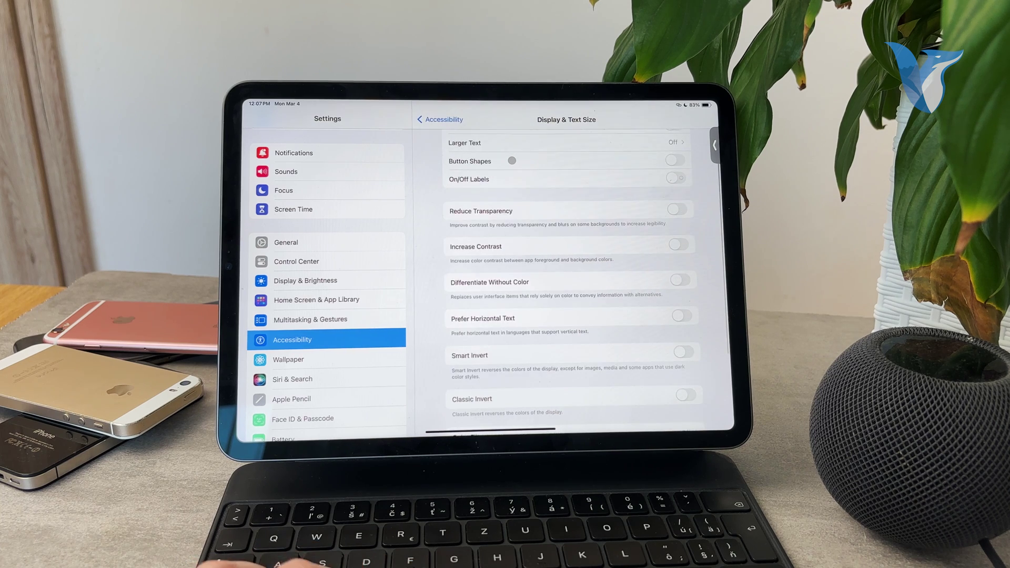
pyautogui.scroll(-1, 512, 161)
pyautogui.scroll(-1, 511, 161)
pyautogui.scroll(-1, 511, 160)
pyautogui.scroll(-1, 511, 160)
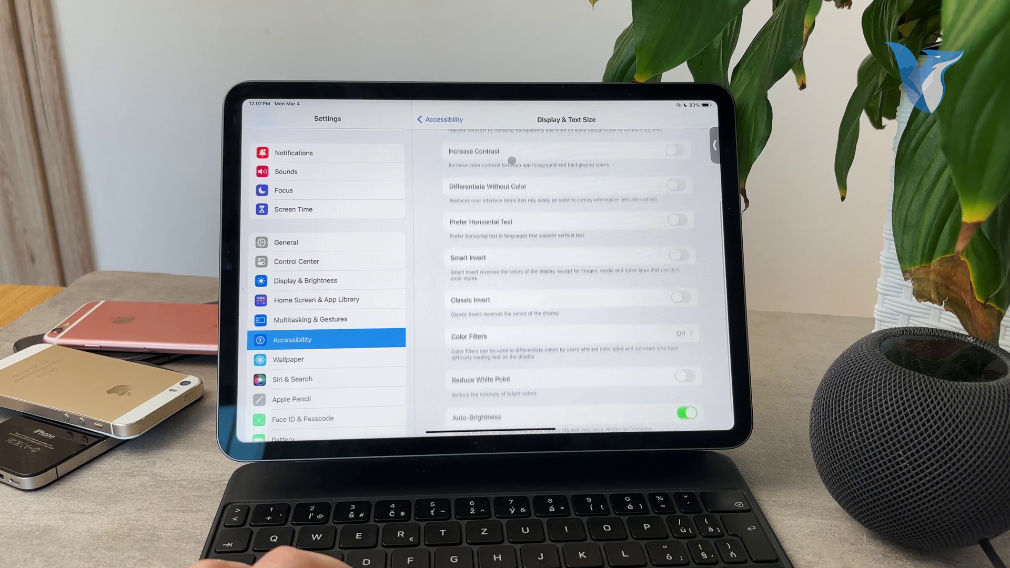
pyautogui.scroll(-2, 512, 161)
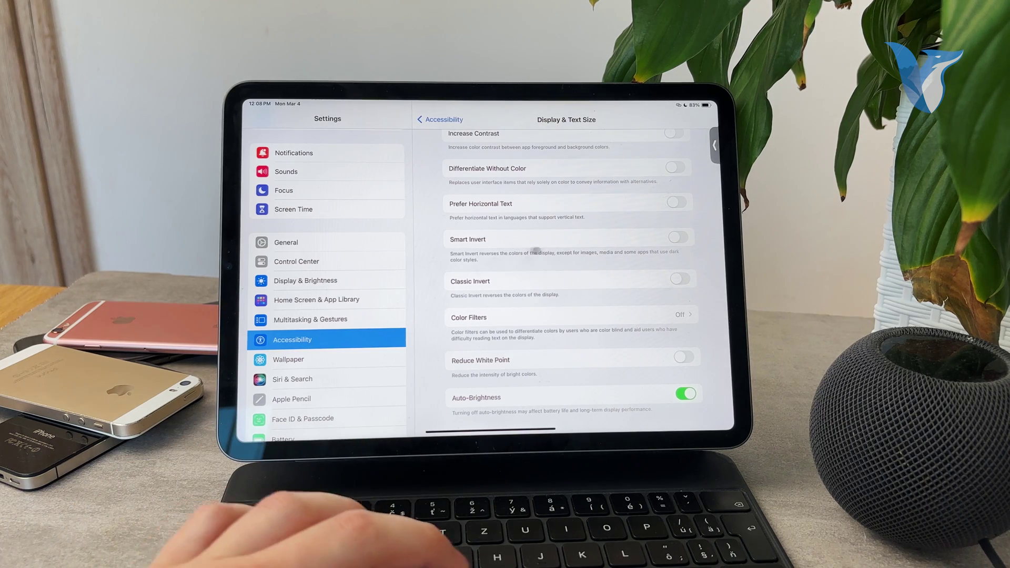
pyautogui.click(680, 277)
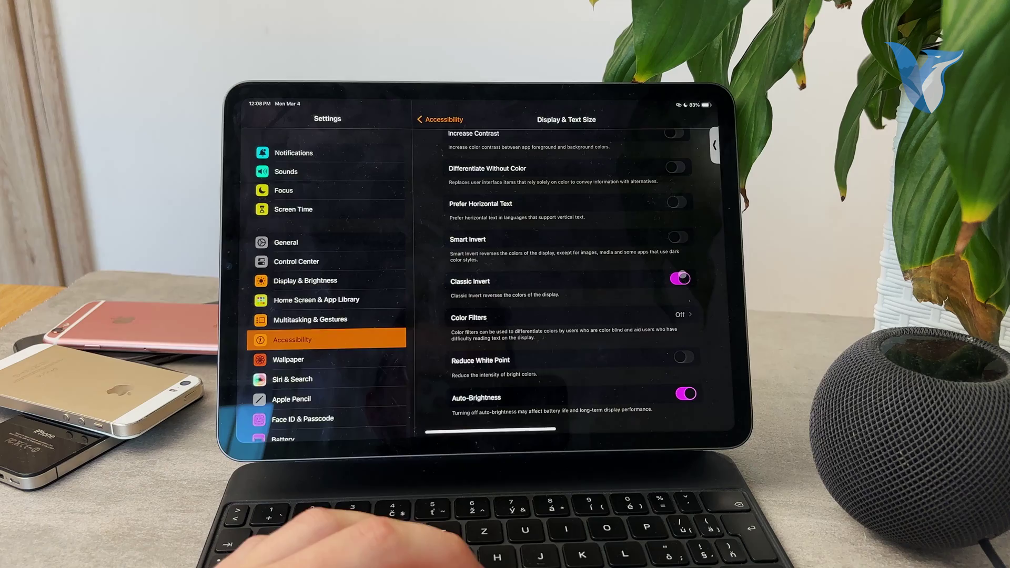
pyautogui.click(679, 277)
pyautogui.click(685, 239)
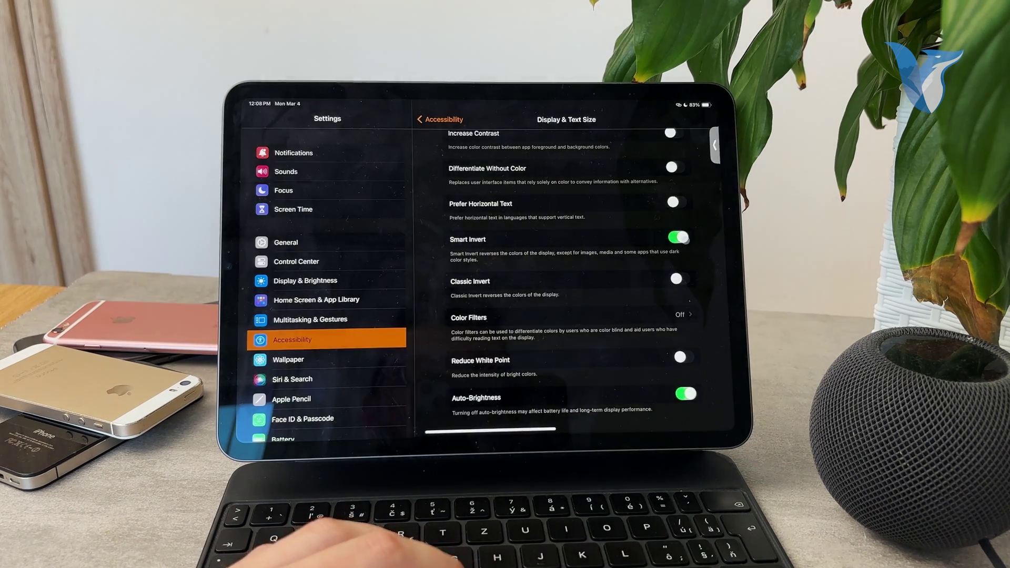
pyautogui.scroll(-1, 659, 230)
pyautogui.scroll(1, 654, 228)
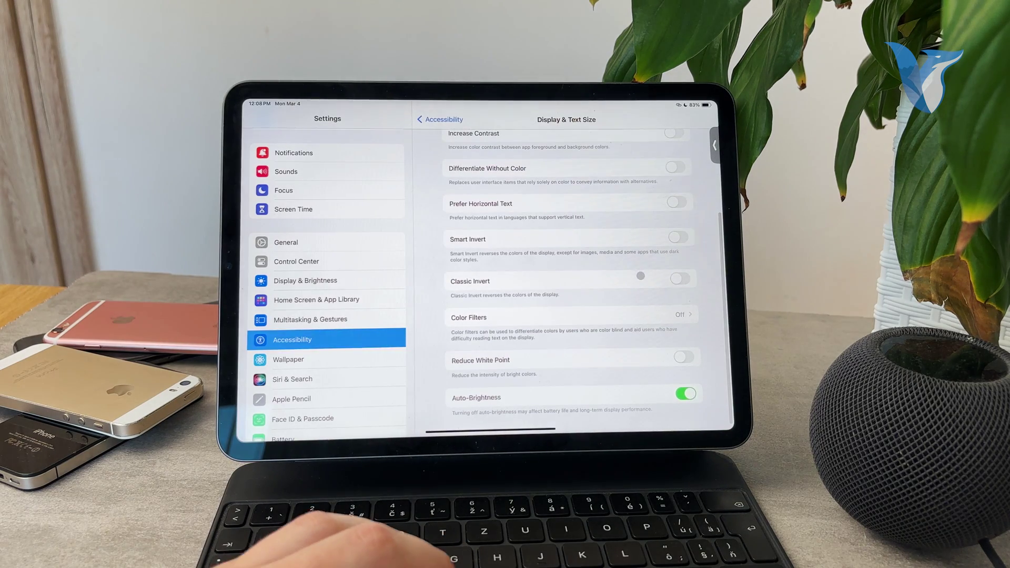
# Enable Color Filters with Grayscale, check the gray home screen, and return to Settings.
pyautogui.click(621, 308)
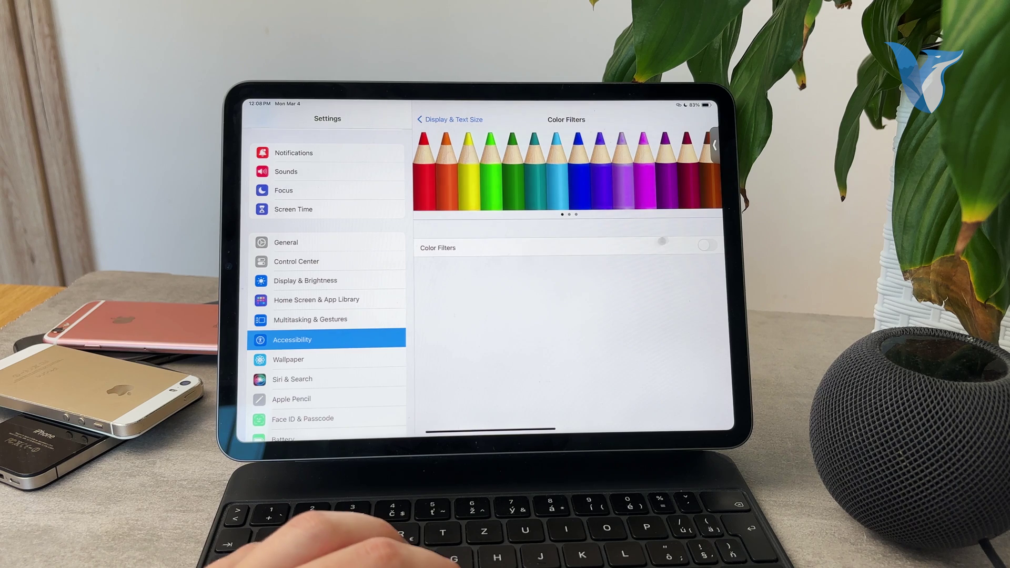
pyautogui.click(706, 245)
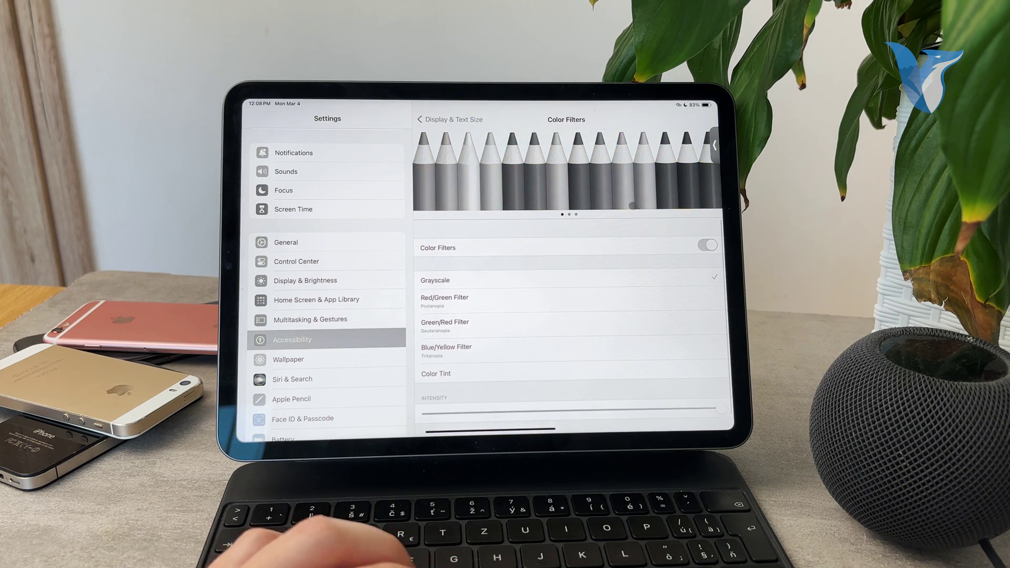
pyautogui.hscroll(5, 631, 205)
pyautogui.hscroll(5, 632, 206)
pyautogui.hscroll(-3, 606, 206)
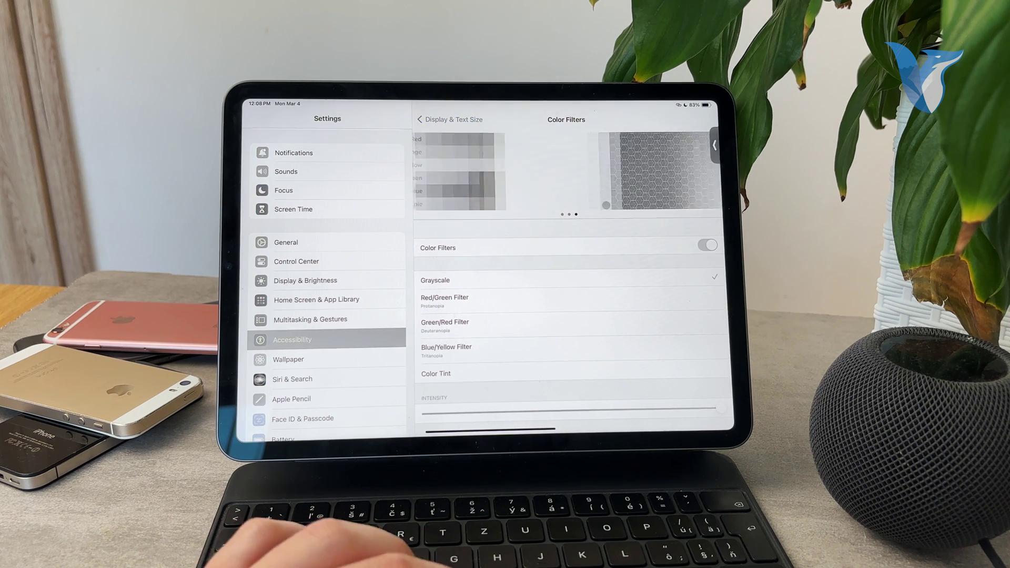
pyautogui.hscroll(-3, 606, 206)
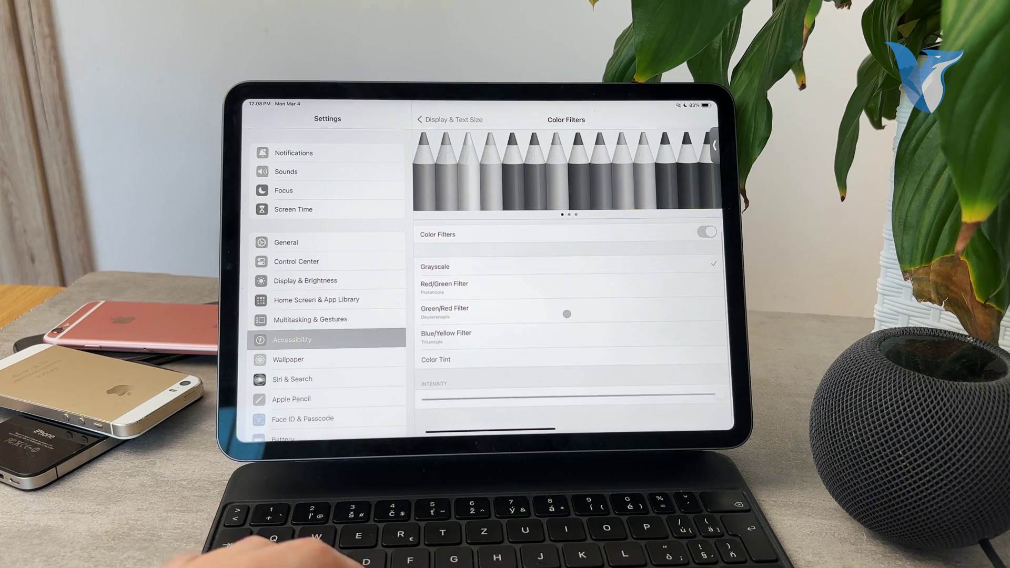
pyautogui.press('super+h')
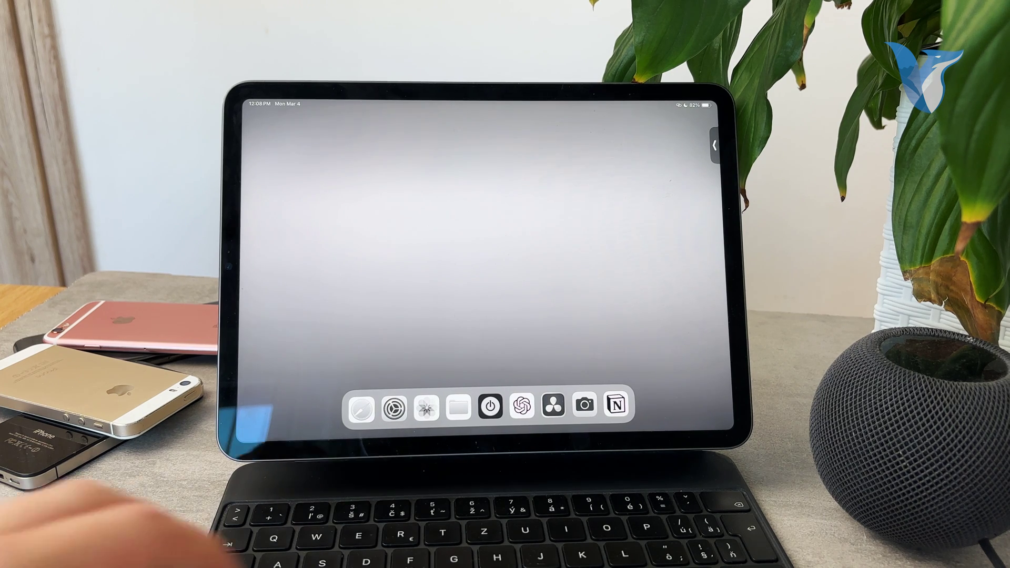
pyautogui.press('super+Tab')
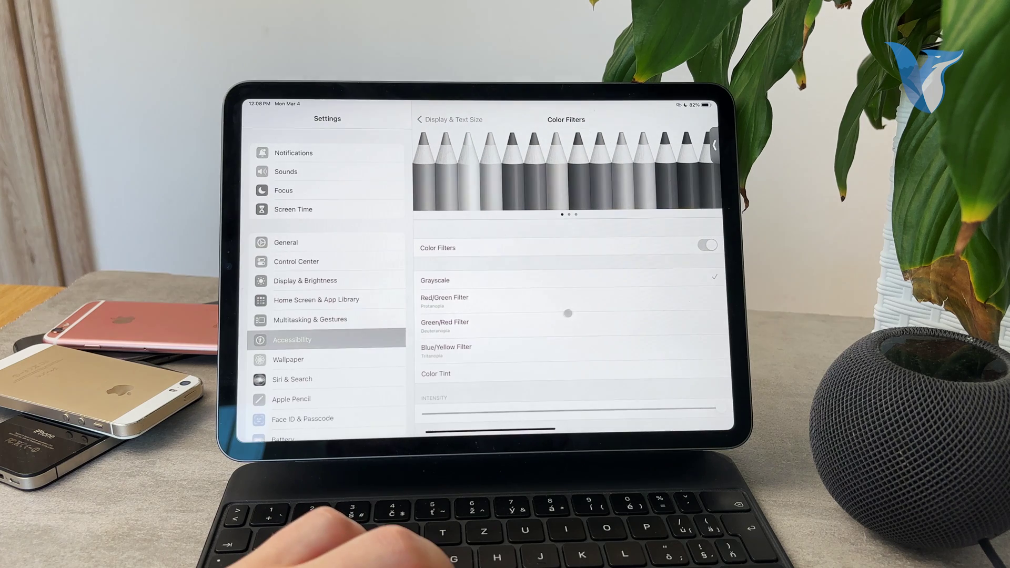
# Try the Blue/Yellow and Grayscale filters, ending on Red/Green Filter (Protanopia).
pyautogui.click(494, 303)
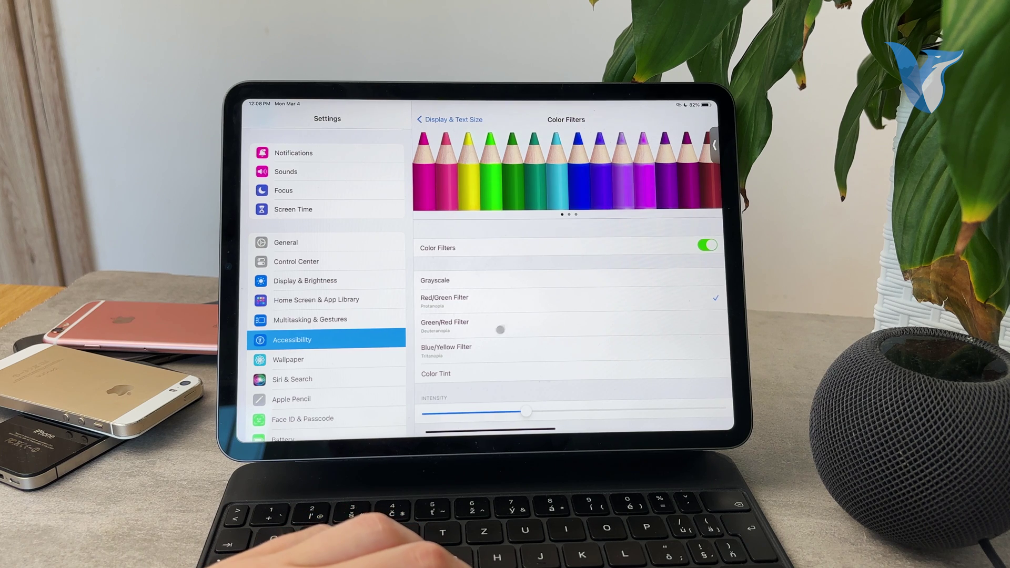
pyautogui.click(477, 353)
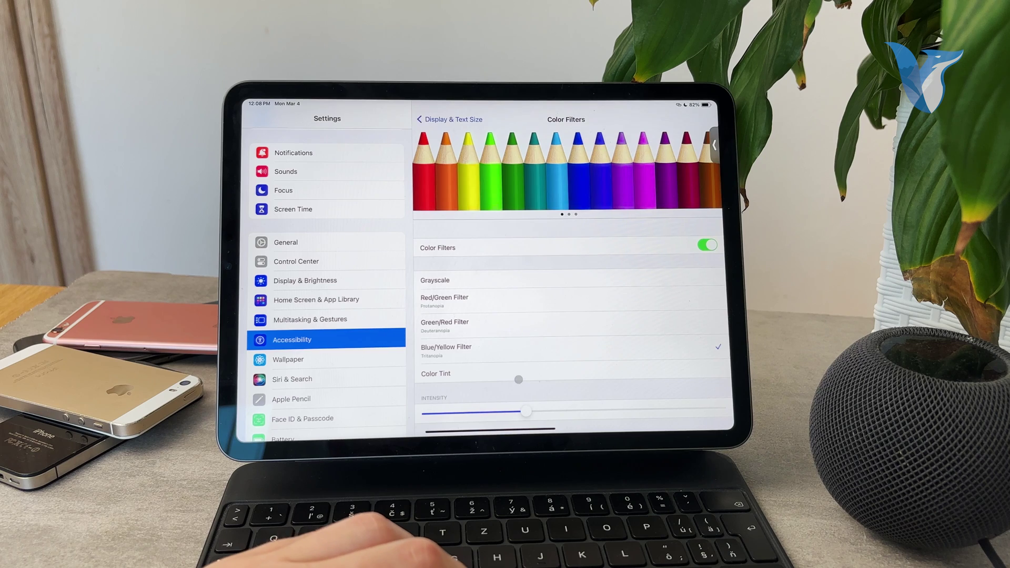
pyautogui.click(518, 376)
pyautogui.click(517, 348)
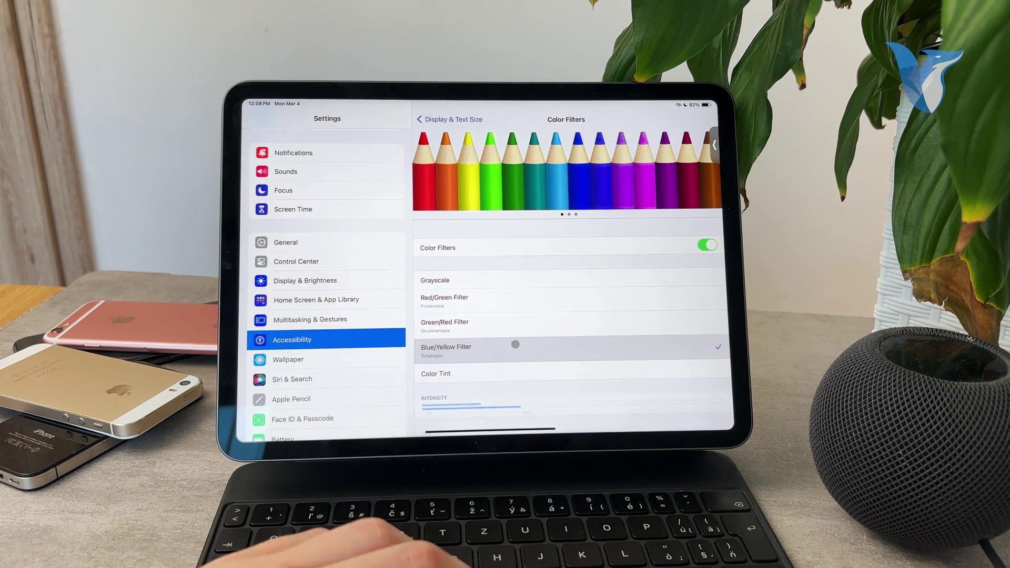
pyautogui.click(514, 317)
pyautogui.click(514, 295)
pyautogui.click(516, 277)
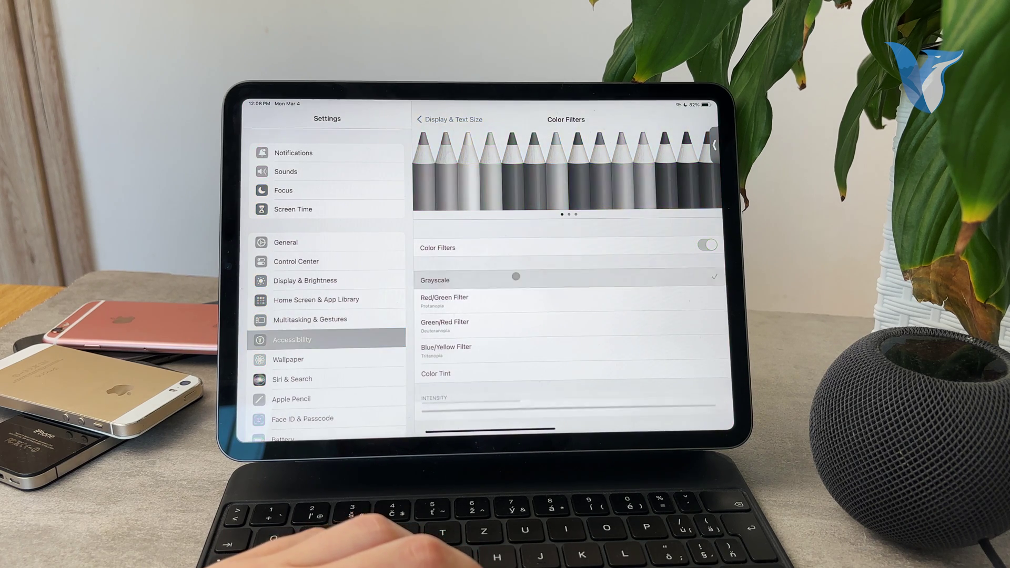
pyautogui.click(524, 307)
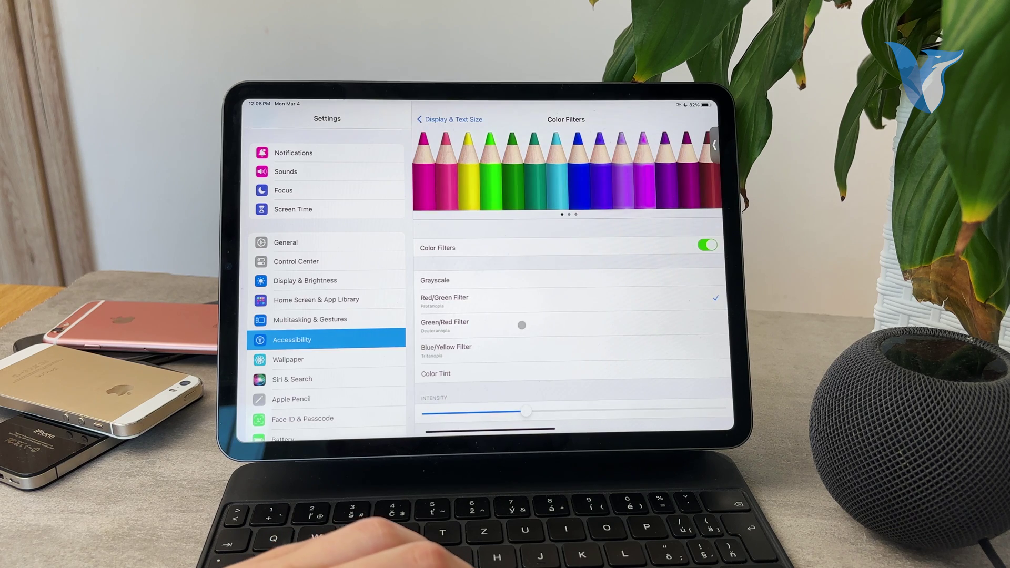
pyautogui.scroll(-1, 503, 274)
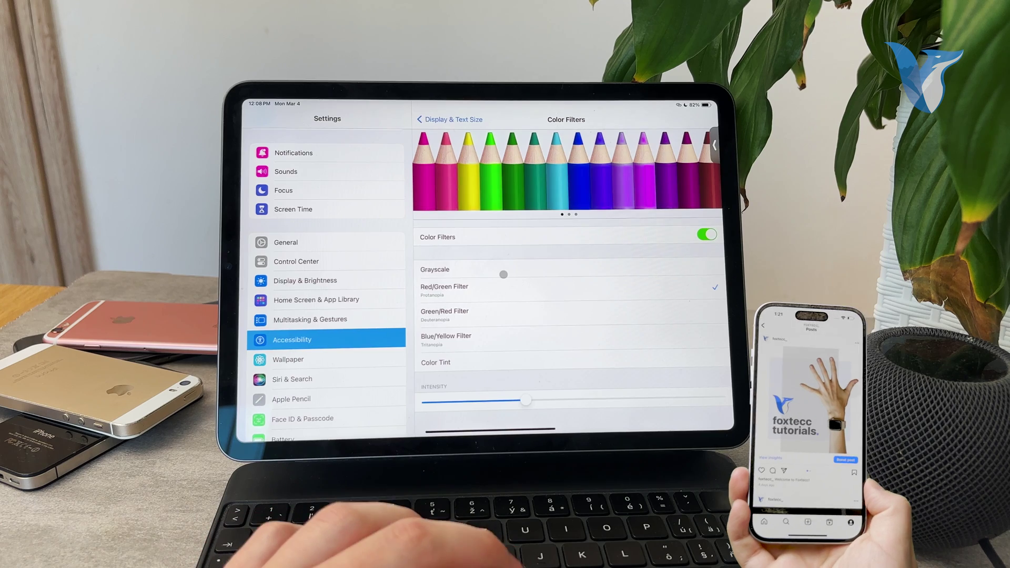
# Select Grayscale, lower and restore its Intensity slider, then go to the home screen.
pyautogui.click(502, 271)
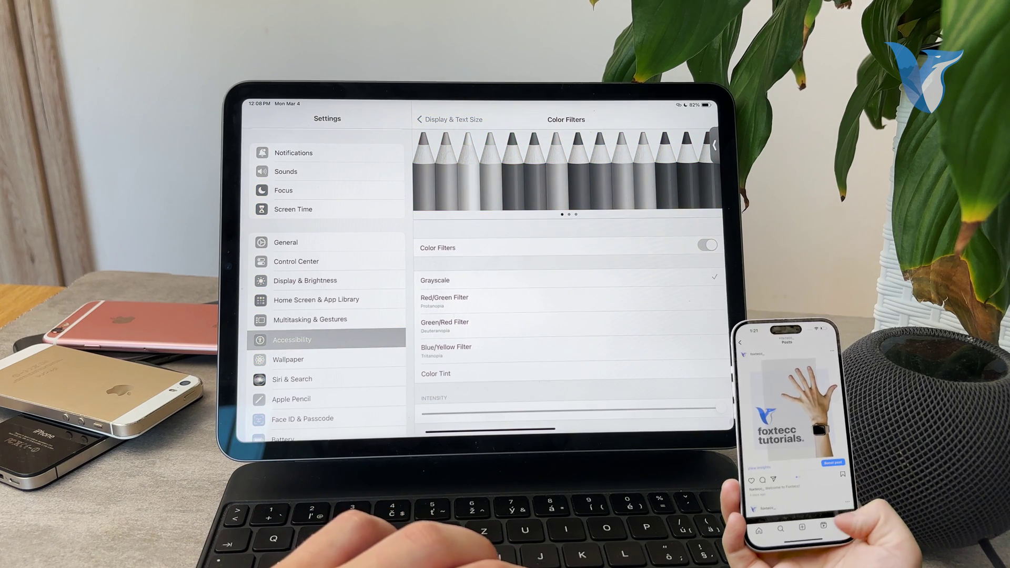
pyautogui.moveTo(723, 410); pyautogui.dragTo(632, 409)
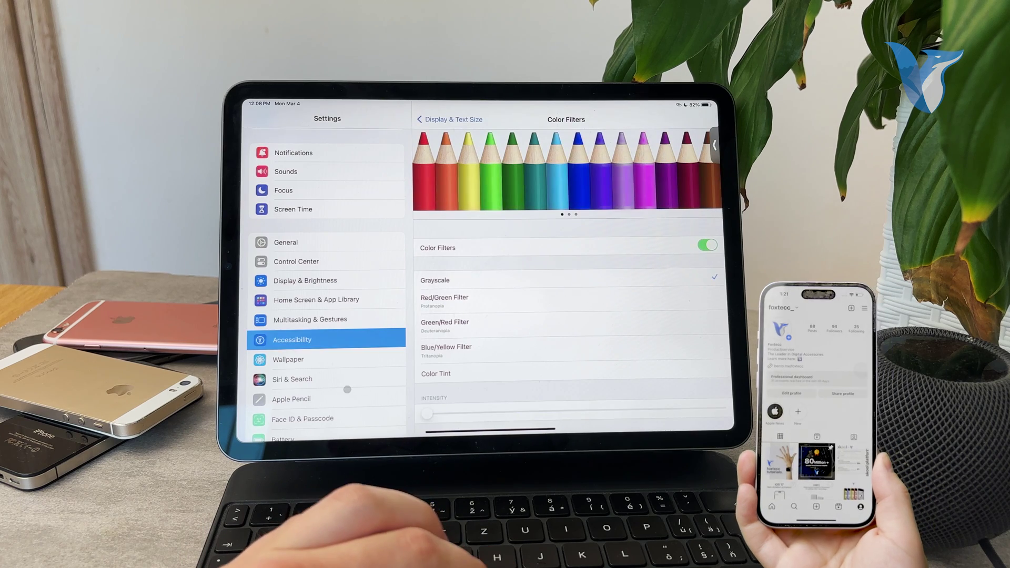
pyautogui.moveTo(632, 409); pyautogui.dragTo(720, 408)
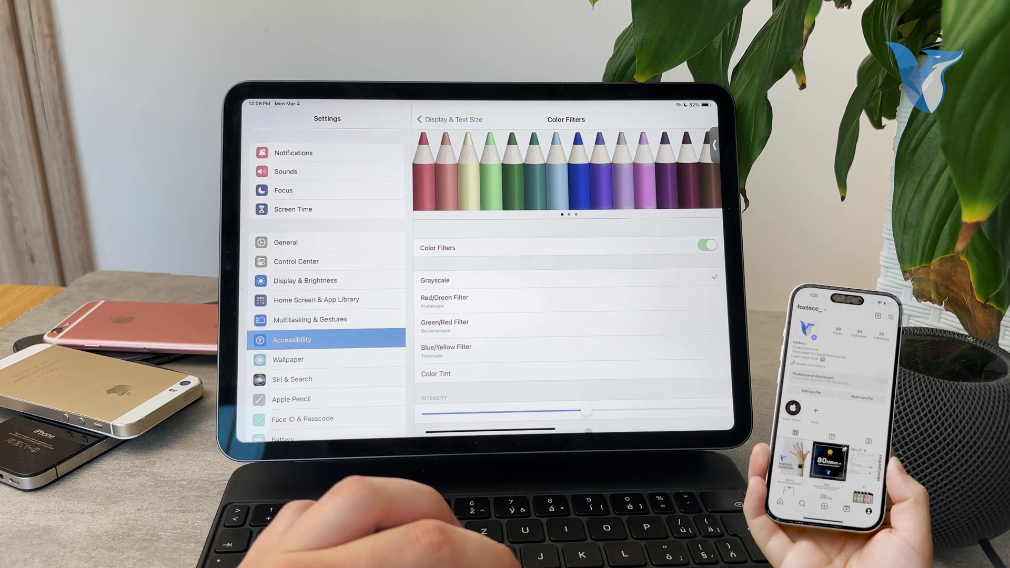
pyautogui.press('super+h')
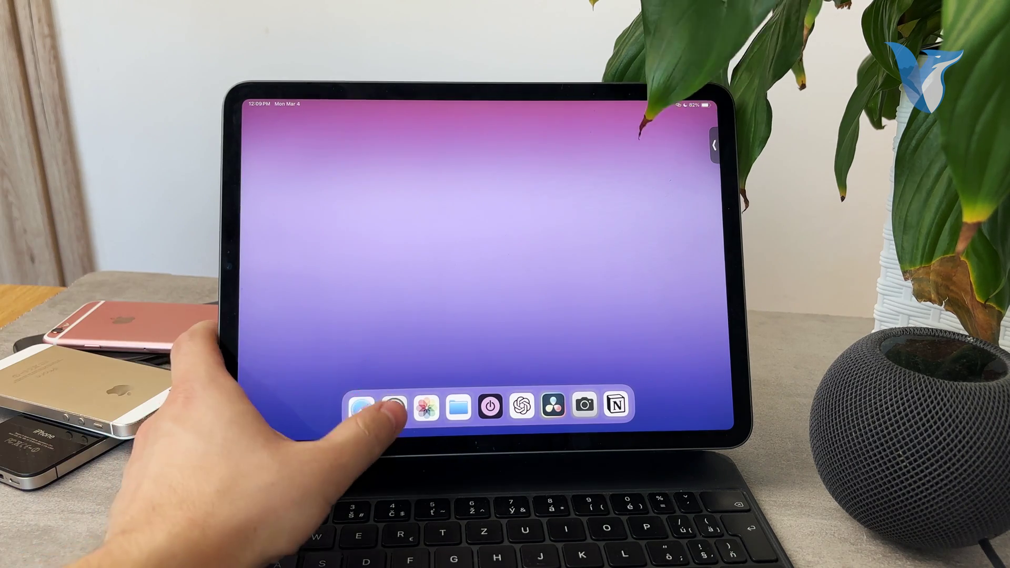
pyautogui.click(394, 408)
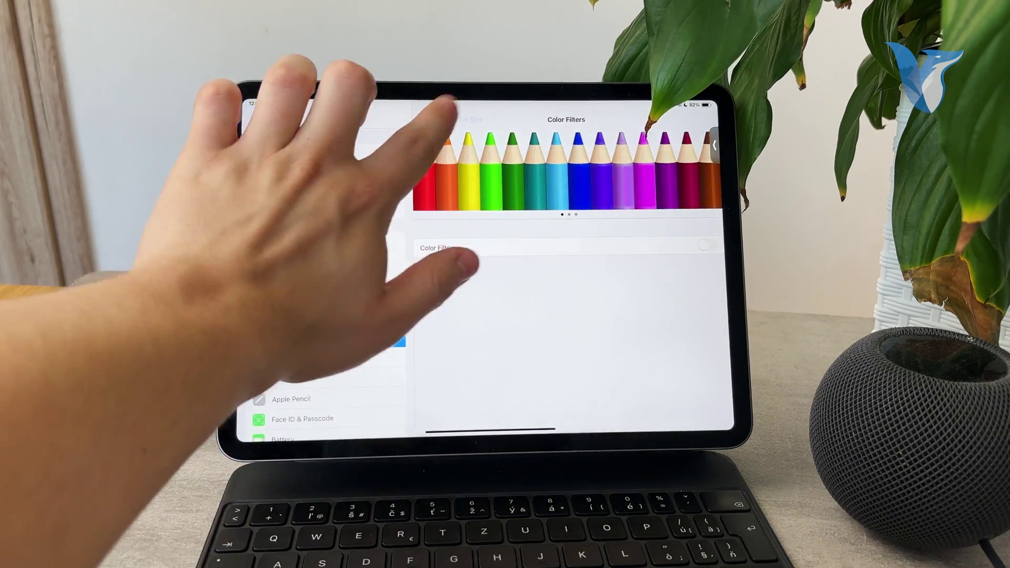
pyautogui.click(450, 120)
pyautogui.click(453, 119)
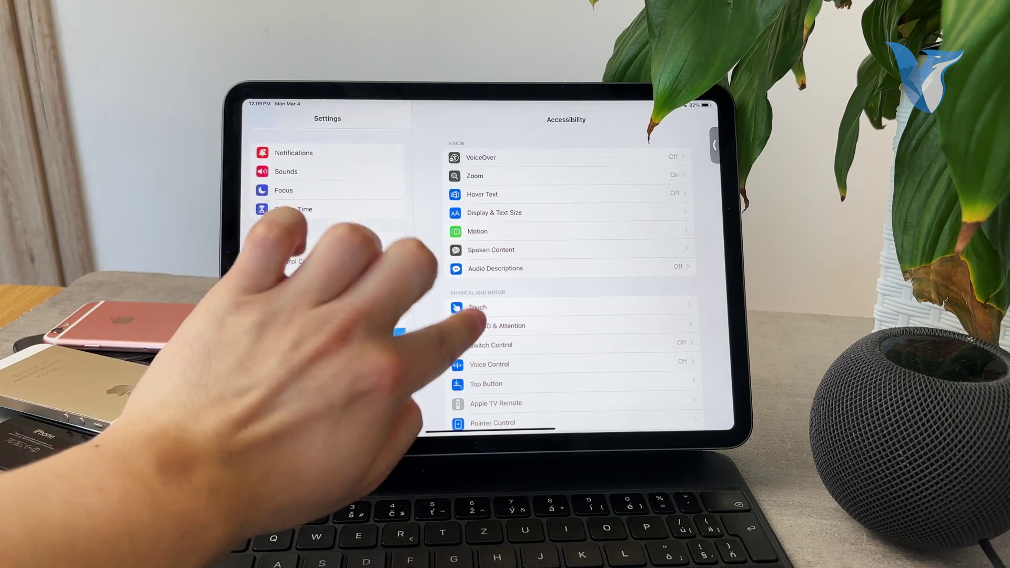
pyautogui.scroll(-3, 474, 327)
pyautogui.scroll(-3, 490, 301)
pyautogui.scroll(5, 490, 300)
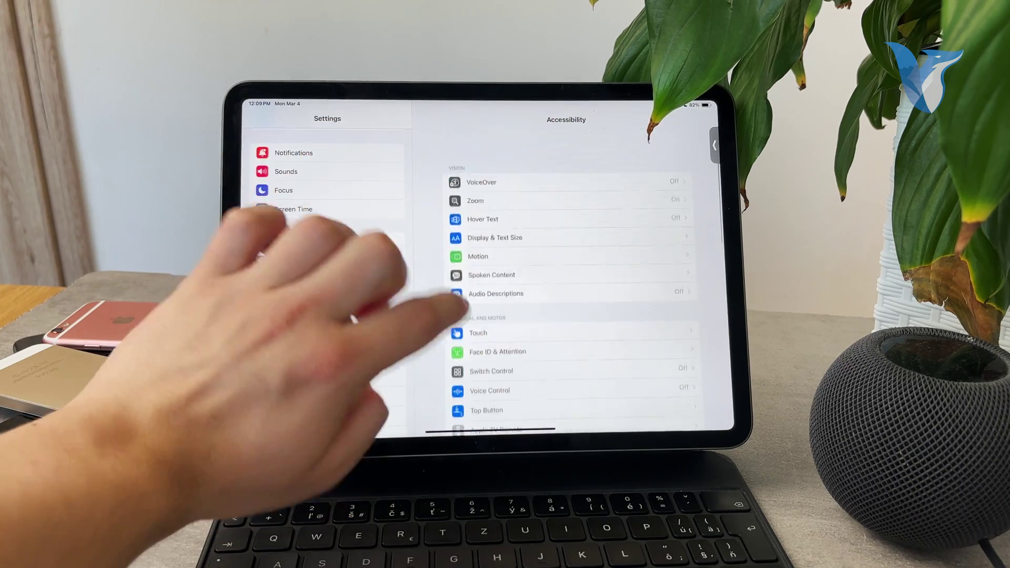
pyautogui.scroll(2, 489, 300)
pyautogui.click(490, 176)
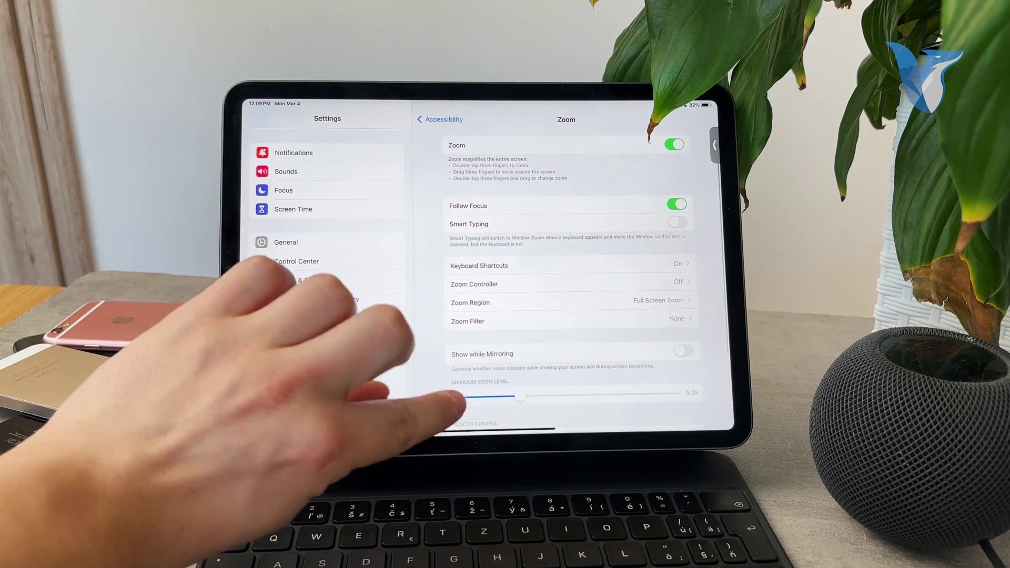
pyautogui.moveTo(458, 430); pyautogui.dragTo(331, 261)
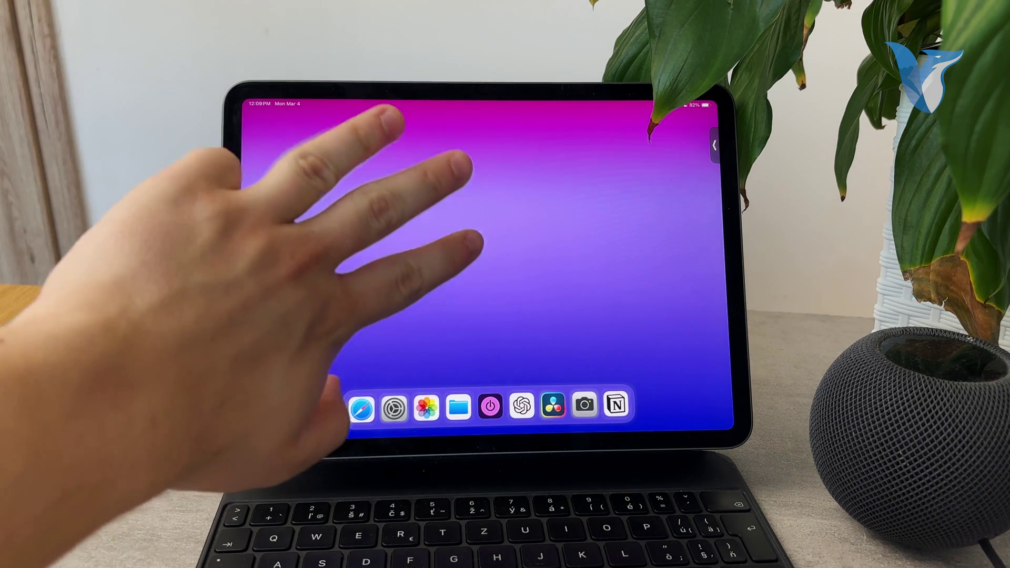
# Bring up the Zoom menu with a triple-tap and apply the Grayscale filter from Choose Filter.
pyautogui.doubleClick(443, 261)
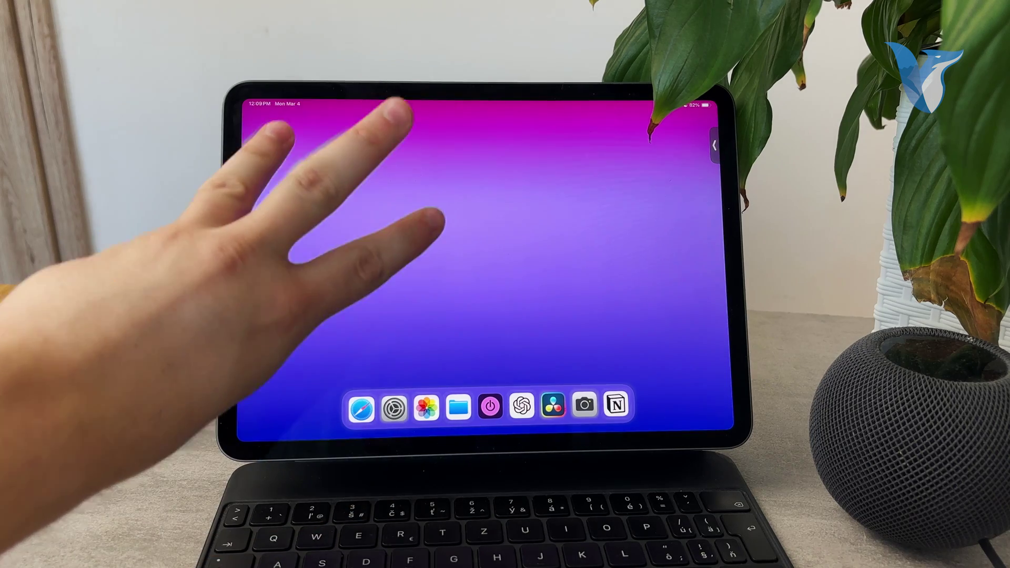
pyautogui.tripleClick(482, 214)
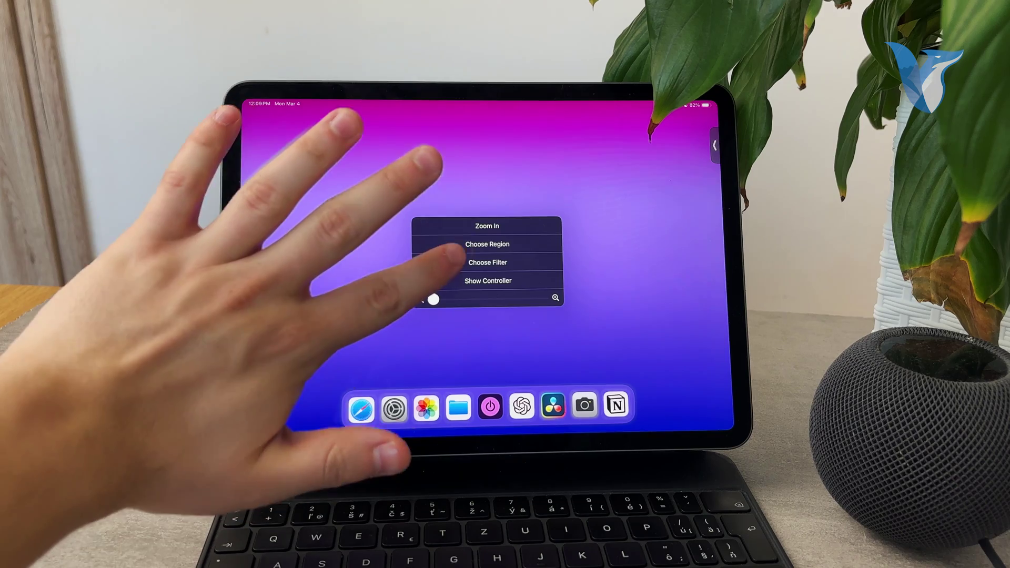
pyautogui.click(474, 262)
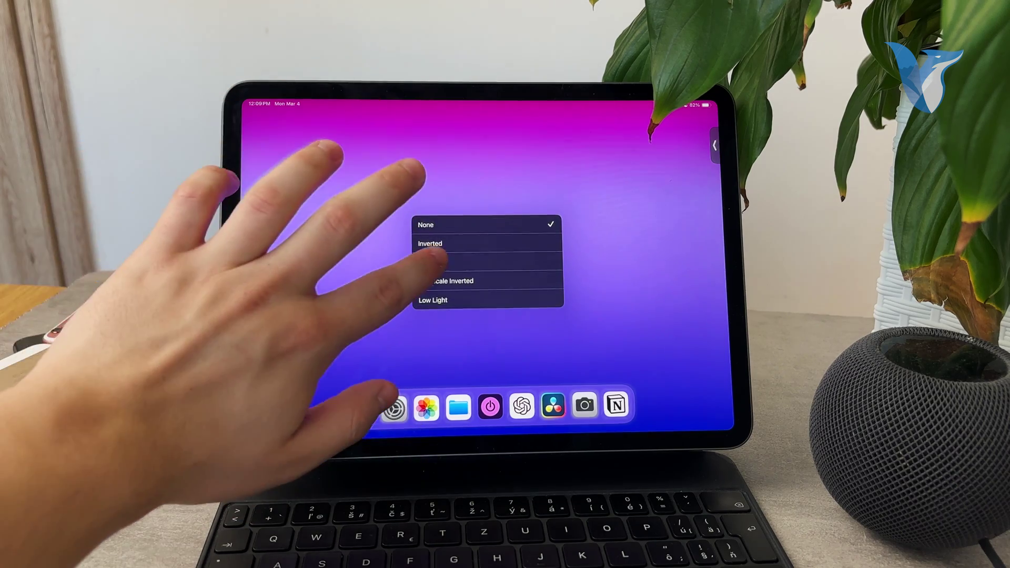
pyautogui.click(473, 263)
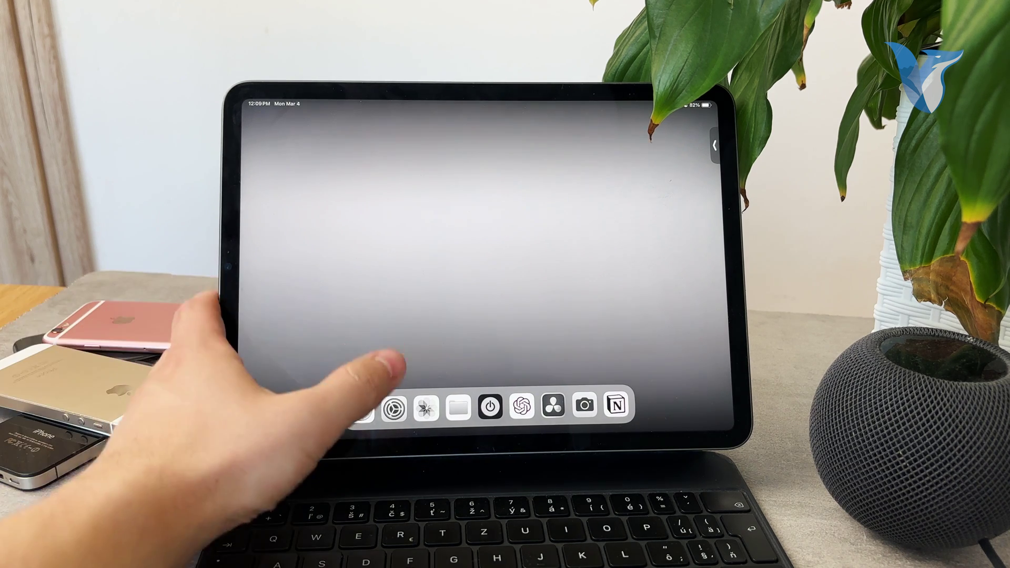
# Launch Settings and go through Accessibility and Display & Text Size to Color Filters.
pyautogui.click(394, 408)
pyautogui.click(261, 340)
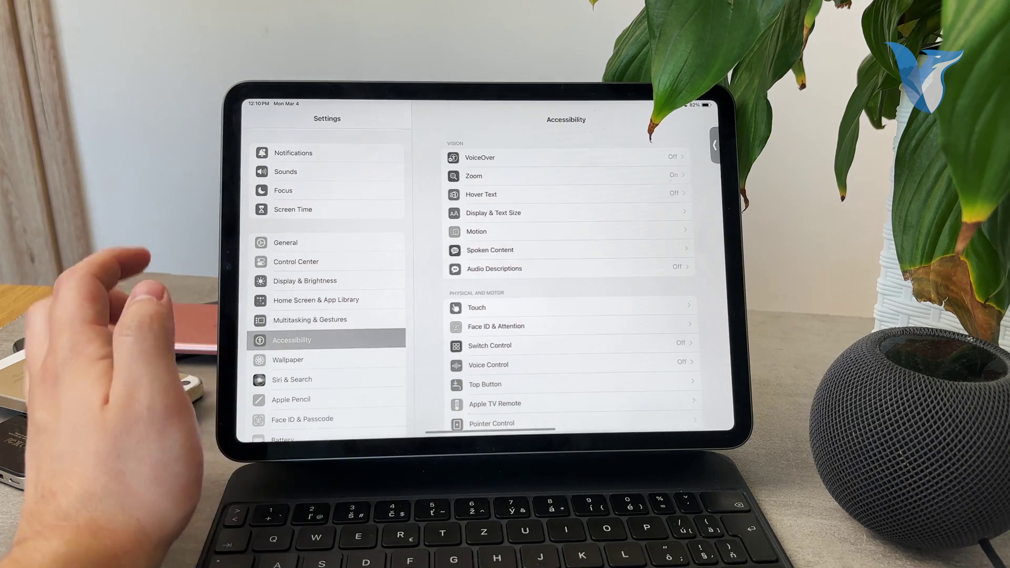
pyautogui.click(482, 213)
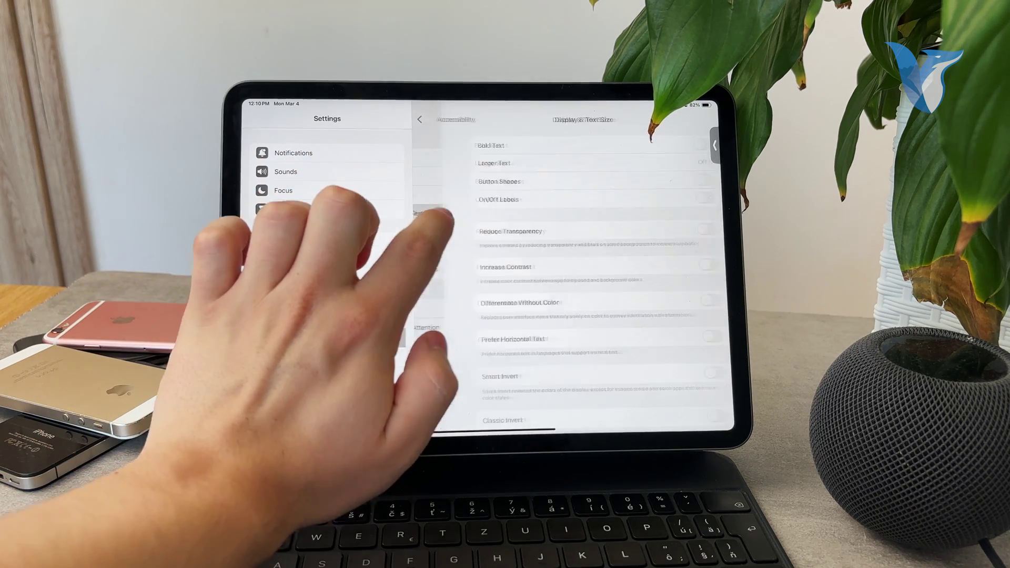
pyautogui.scroll(-3, 418, 316)
pyautogui.scroll(-2, 418, 260)
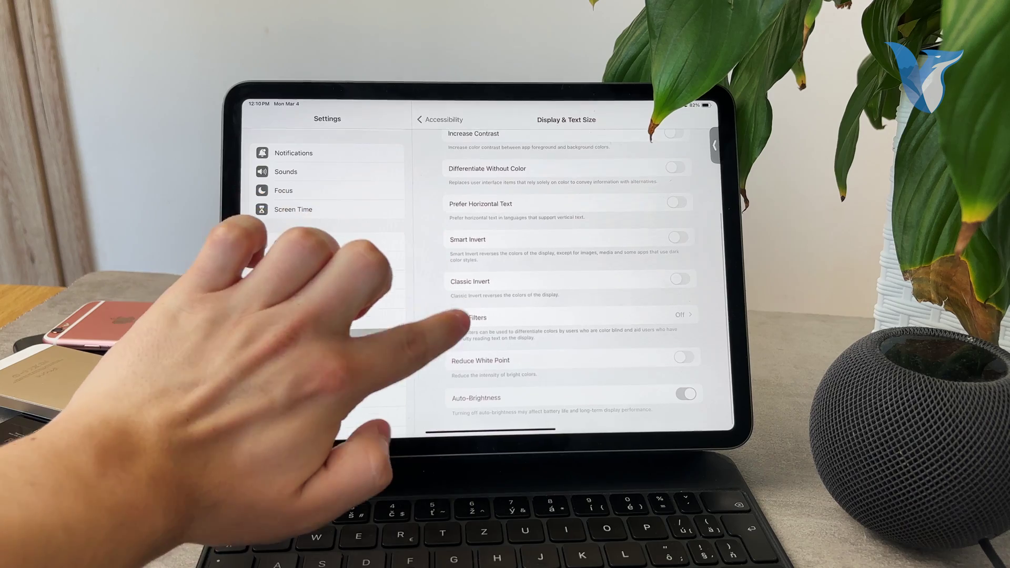
pyautogui.click(469, 316)
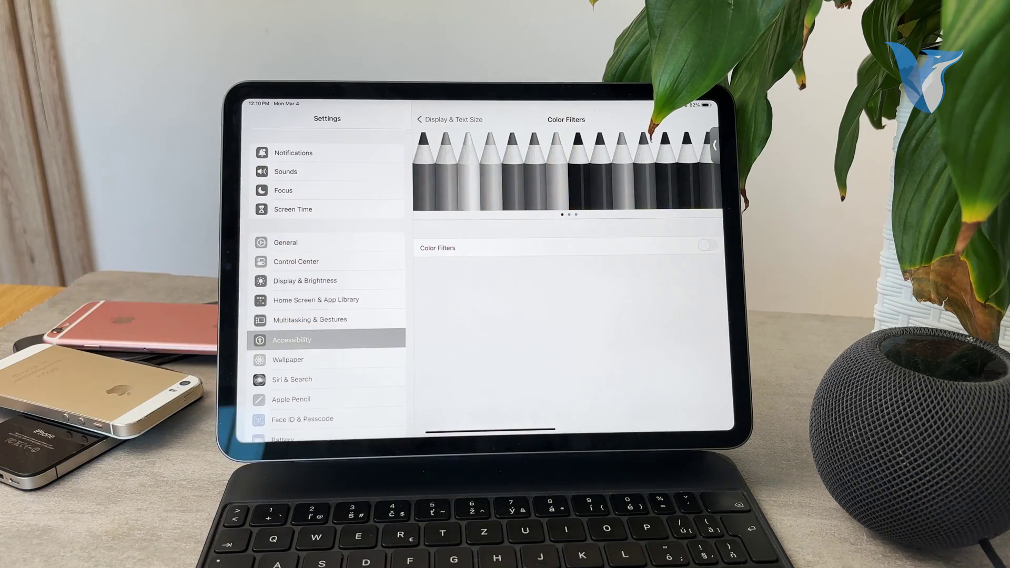